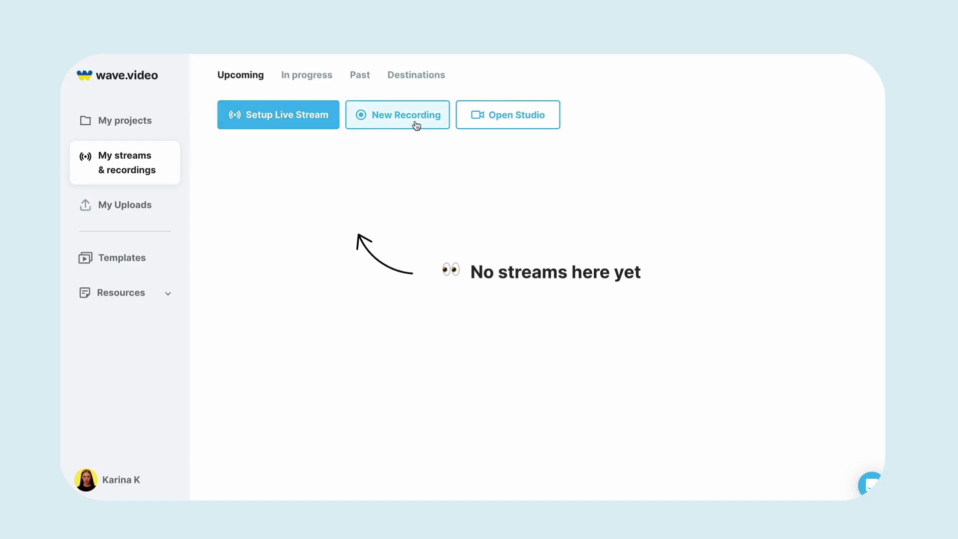
pyautogui.click(520, 123)
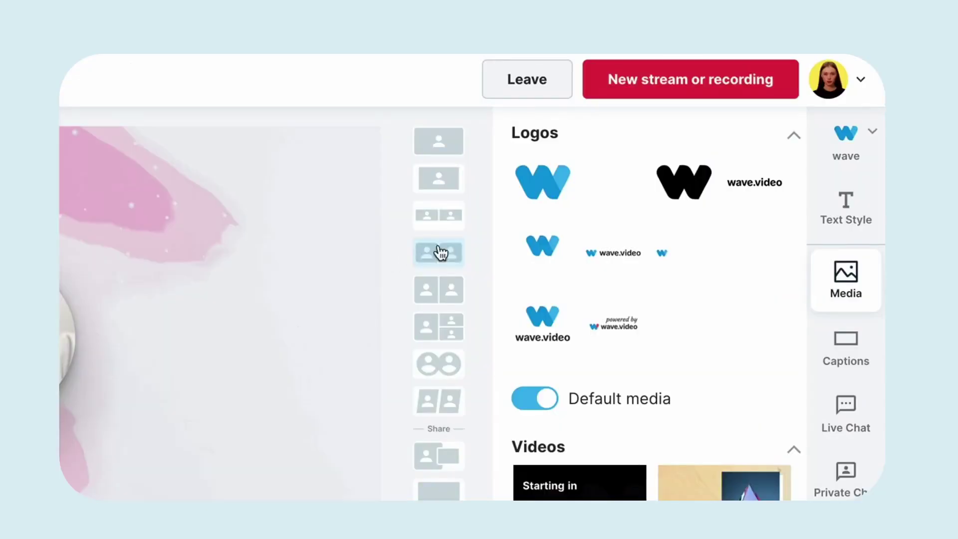
pyautogui.click(850, 95)
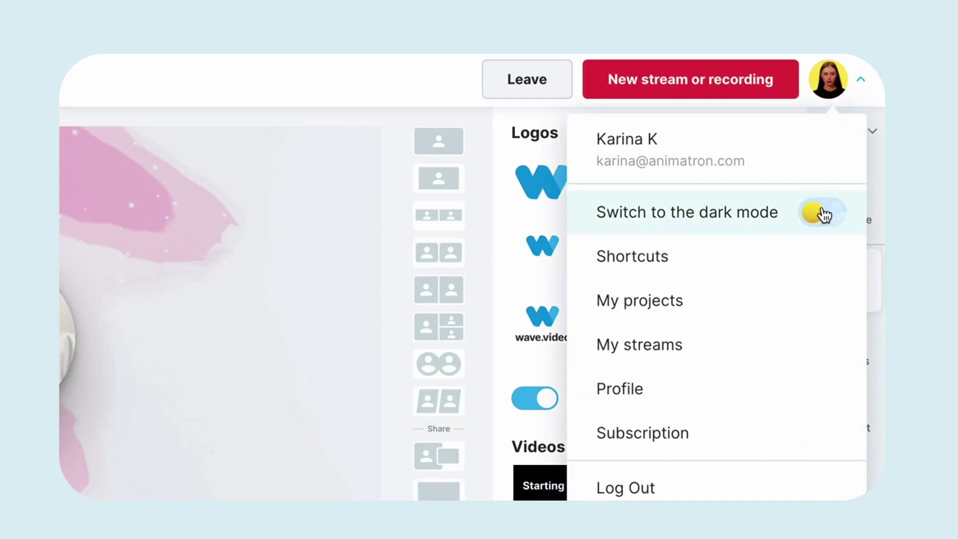
pyautogui.click(823, 214)
pyautogui.click(824, 215)
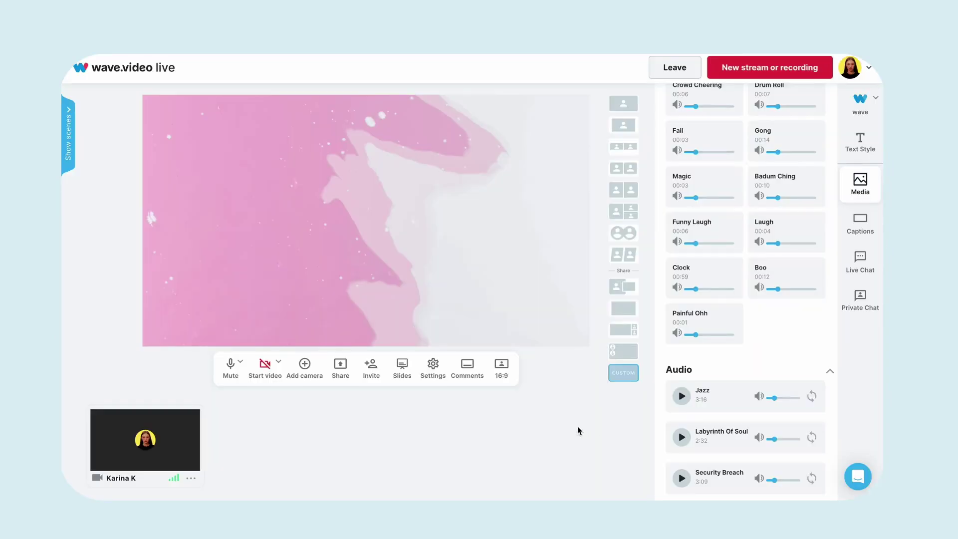
# - Add the saved 'Grow your' video-marketing slide deck from the Slides list as a studio source
pyautogui.click(402, 378)
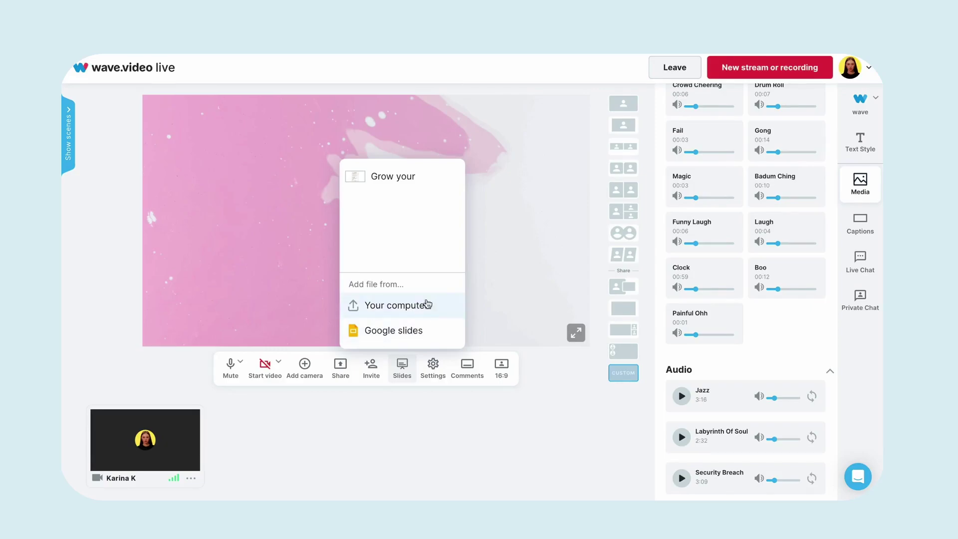
pyautogui.click(412, 185)
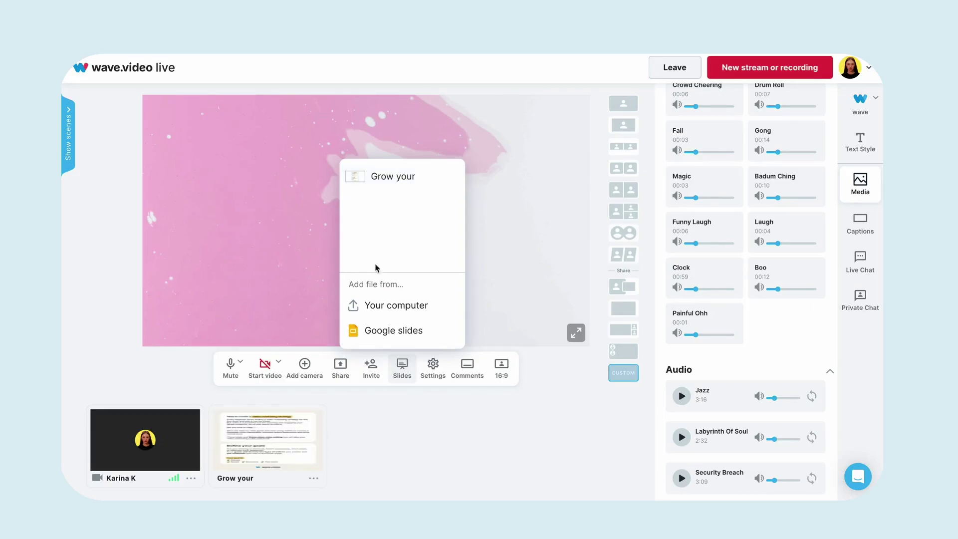
# - Show the 'Grow your' deck on stream, enlarge it, and advance to Slide 4, 'Measure your success'
pyautogui.click(293, 433)
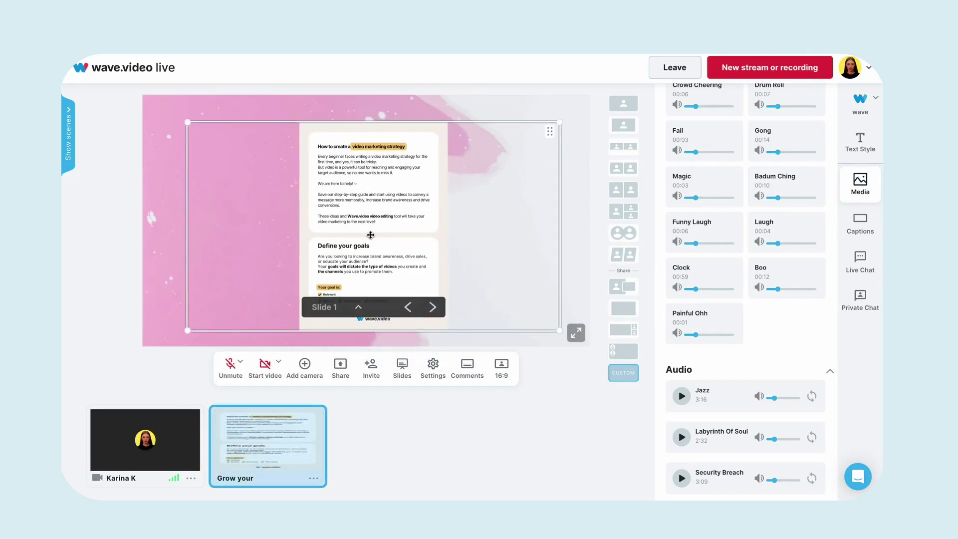
pyautogui.moveTo(187, 122); pyautogui.dragTo(160, 102)
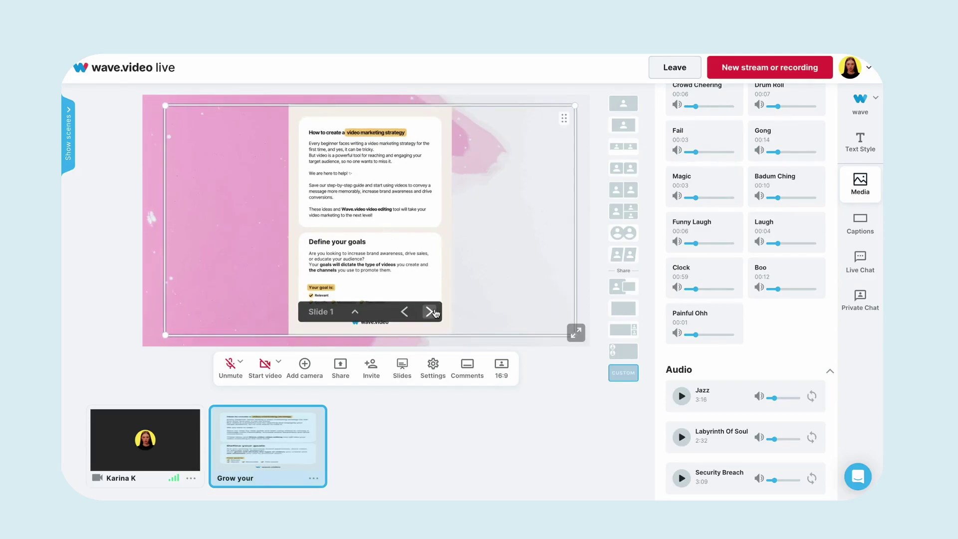
pyautogui.click(430, 312)
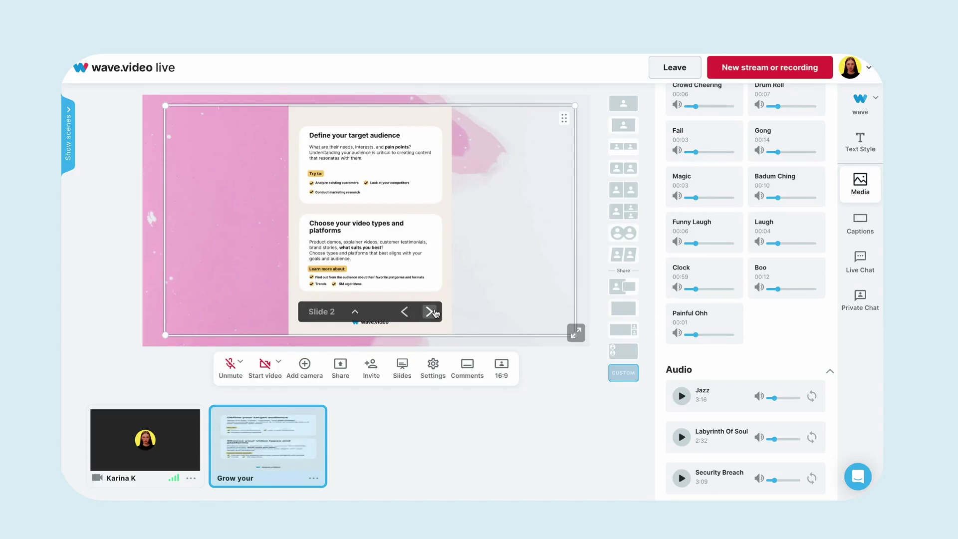
pyautogui.click(429, 311)
pyautogui.click(429, 312)
# - Rename the slide deck scene to 'Presentation 1'
pyautogui.click(313, 479)
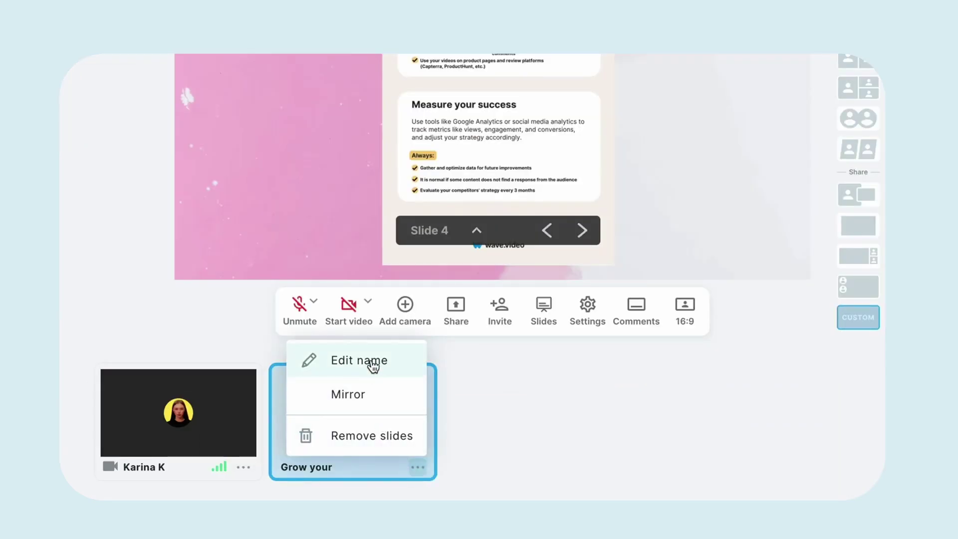
pyautogui.click(373, 367)
pyautogui.write('Presentat')
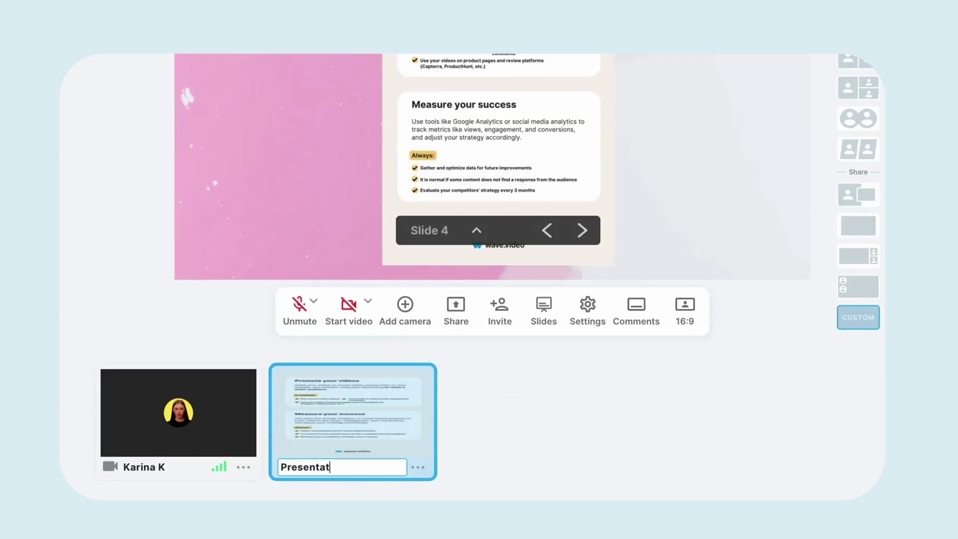
pyautogui.write('ion 1')
pyautogui.press('Return')
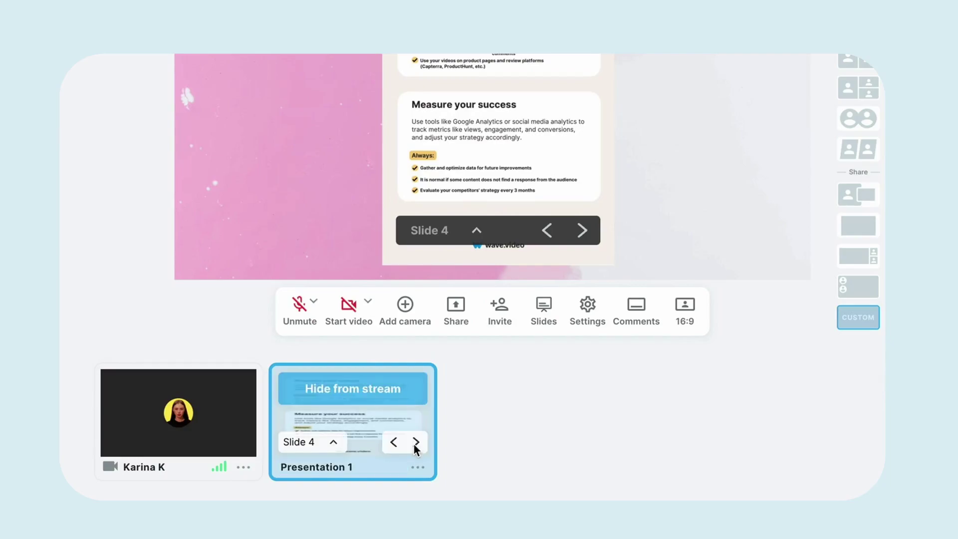
# - Jump to Slides 1, 3 and 4 from the slide list, then hide the presentation from stream
pyautogui.click(328, 449)
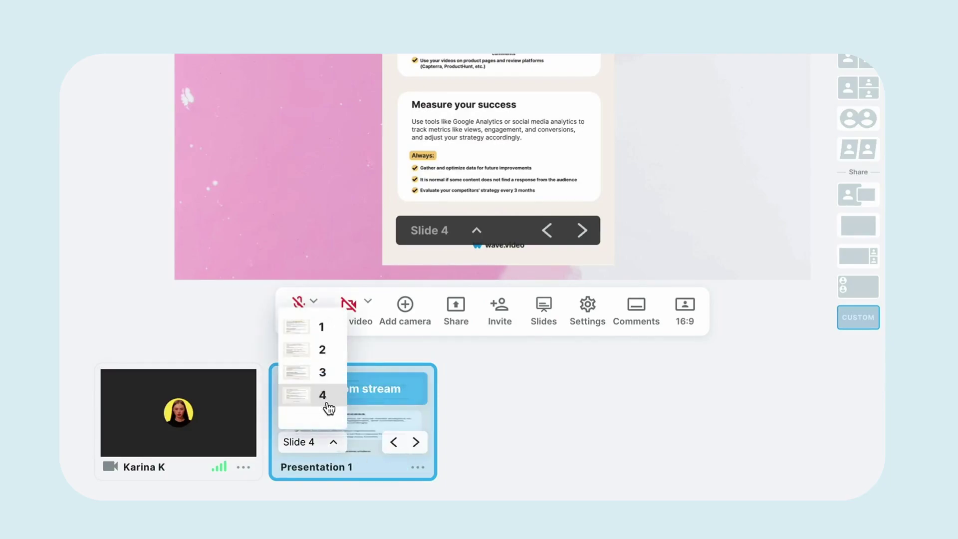
pyautogui.click(331, 334)
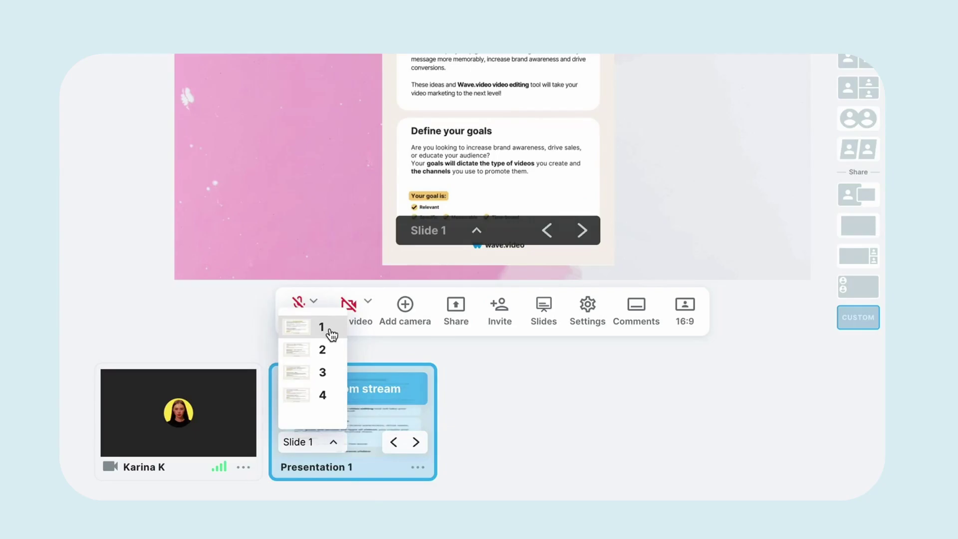
pyautogui.click(327, 378)
pyautogui.click(323, 395)
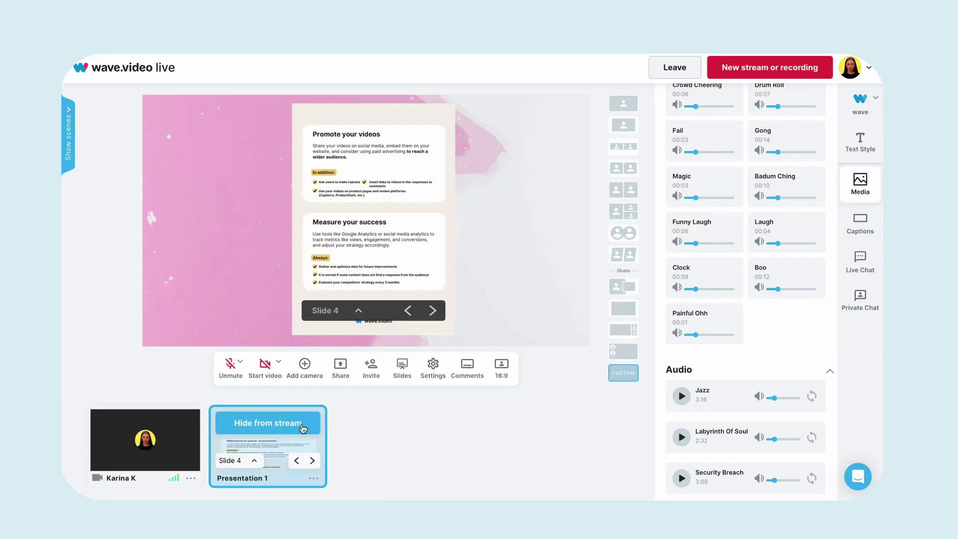
pyautogui.click(402, 394)
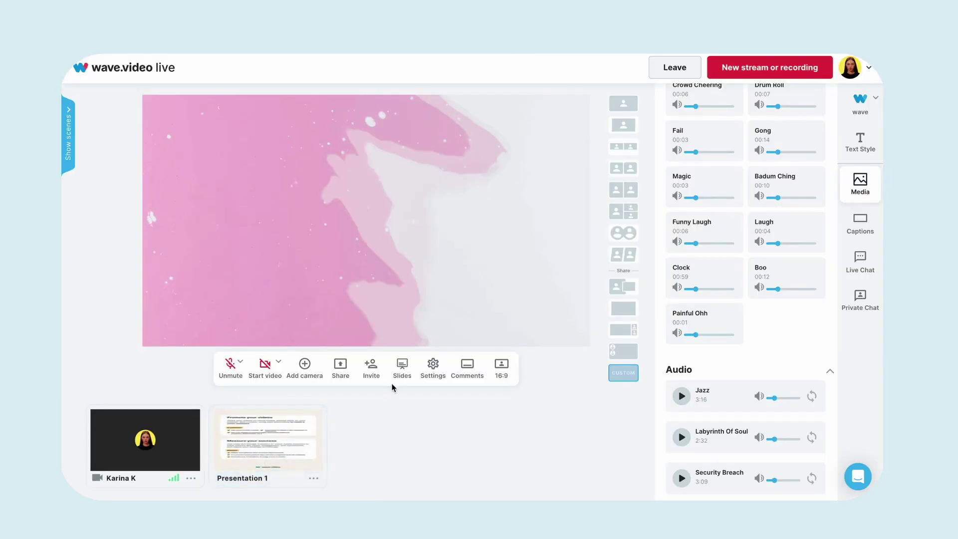
# - Import the 'Youtube creatives guide' deck from Google Slides as a second presentation source
pyautogui.click(402, 375)
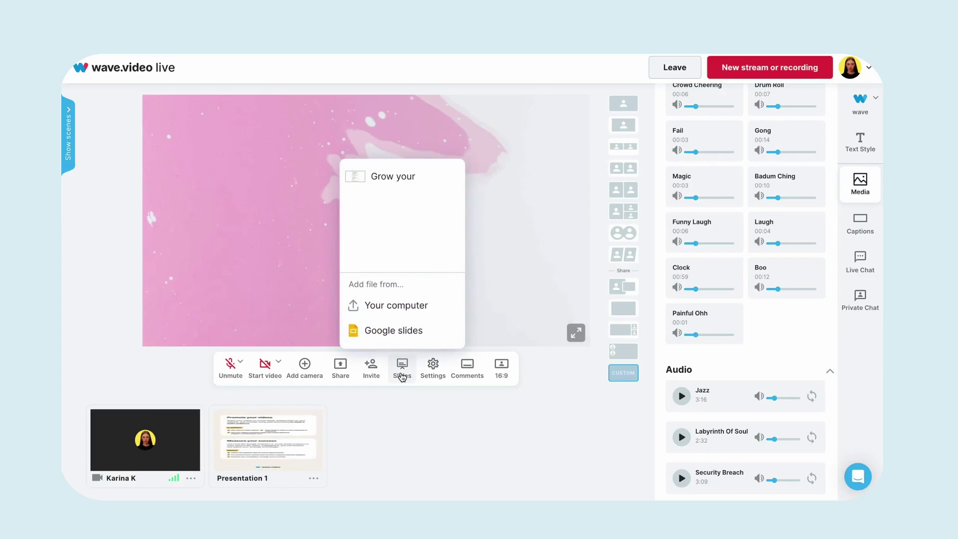
pyautogui.click(406, 338)
pyautogui.click(475, 279)
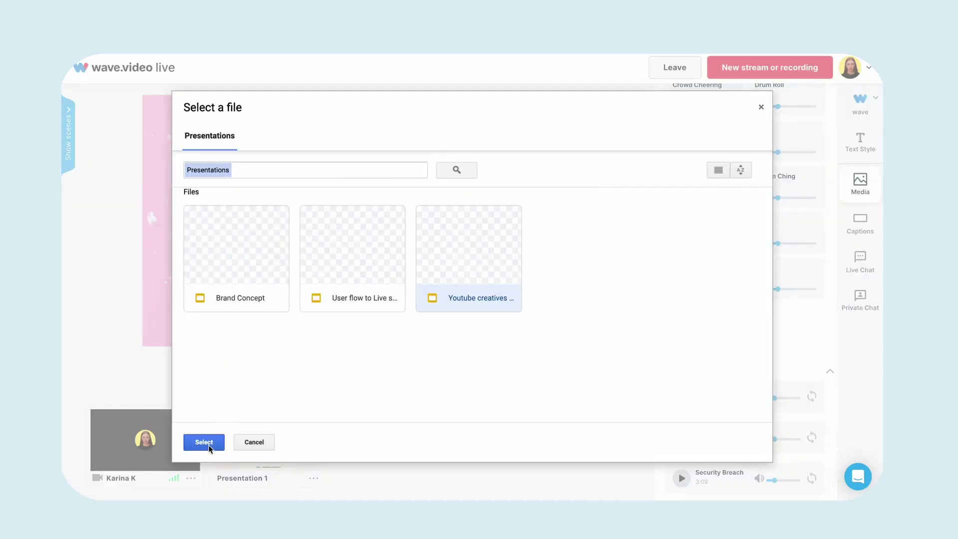
pyautogui.click(207, 441)
pyautogui.click(462, 463)
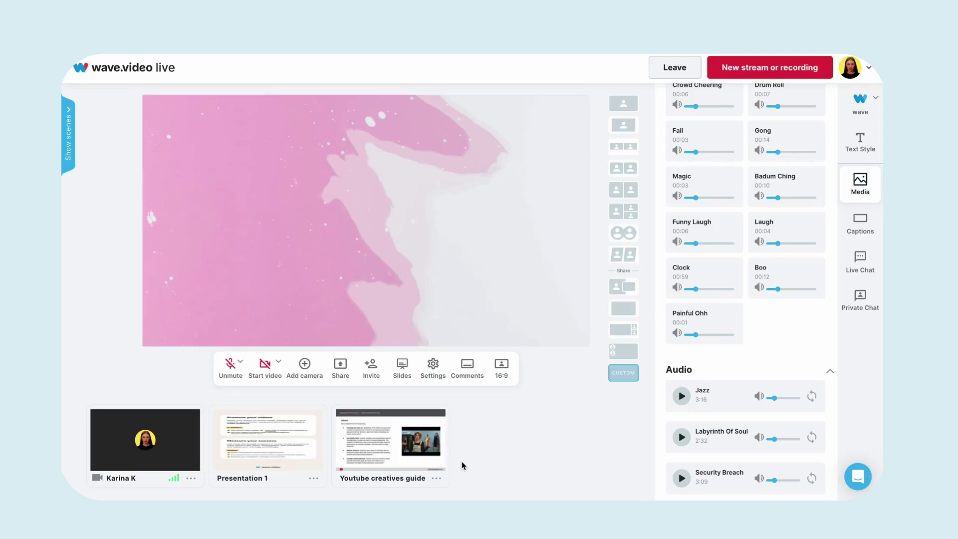
# - Show the Youtube creatives guide on stream in a smaller box, repositioned, advanced to Slide 4
pyautogui.moveTo(421, 462)
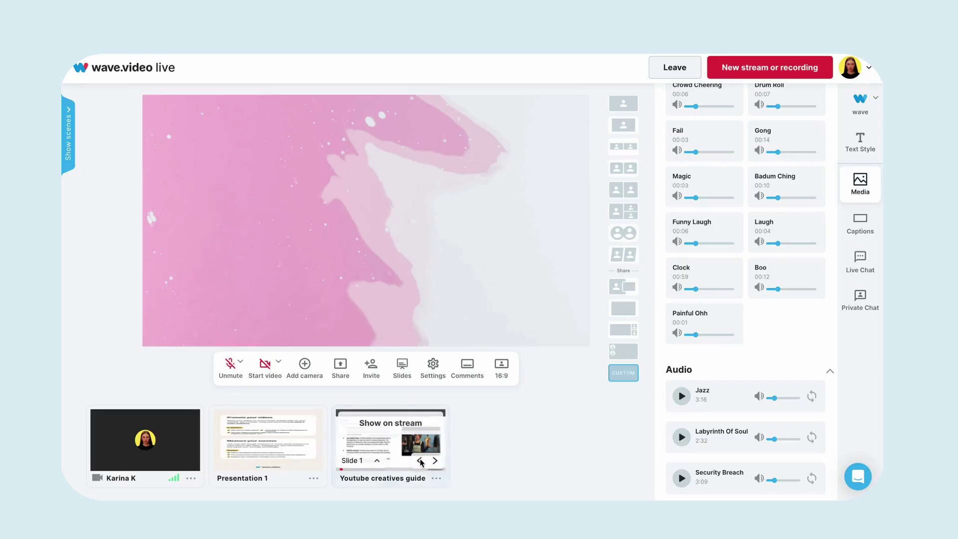
pyautogui.click(394, 429)
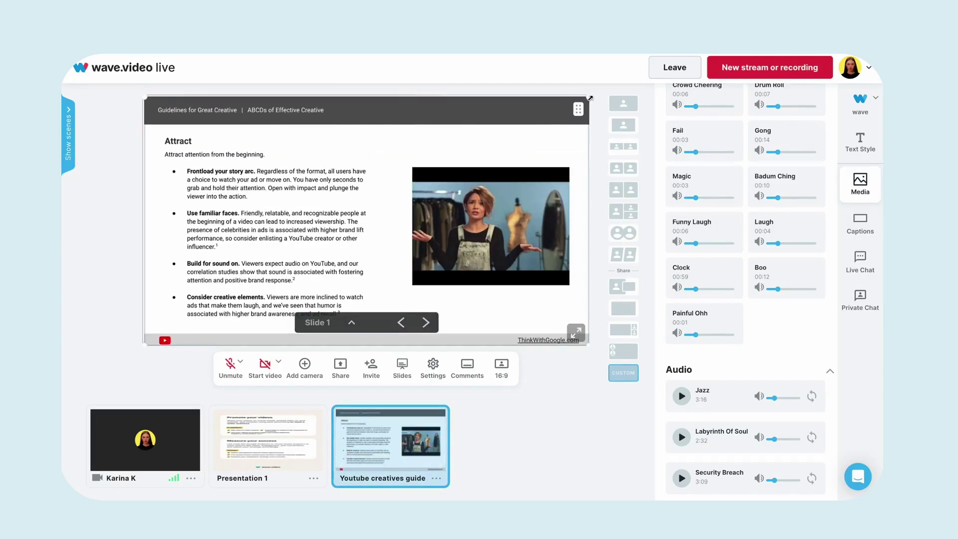
pyautogui.moveTo(590, 99); pyautogui.dragTo(439, 115)
pyautogui.moveTo(350, 210); pyautogui.dragTo(436, 229)
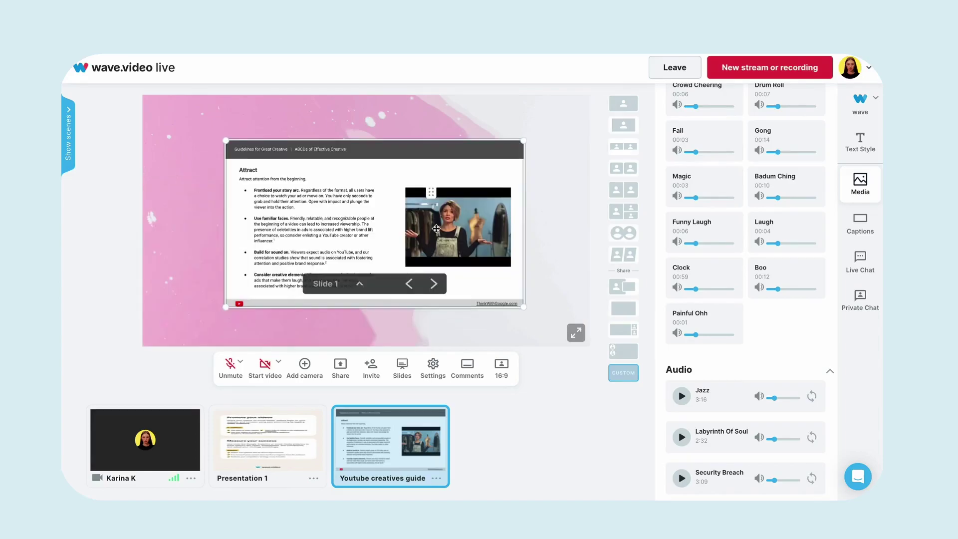
pyautogui.click(433, 284)
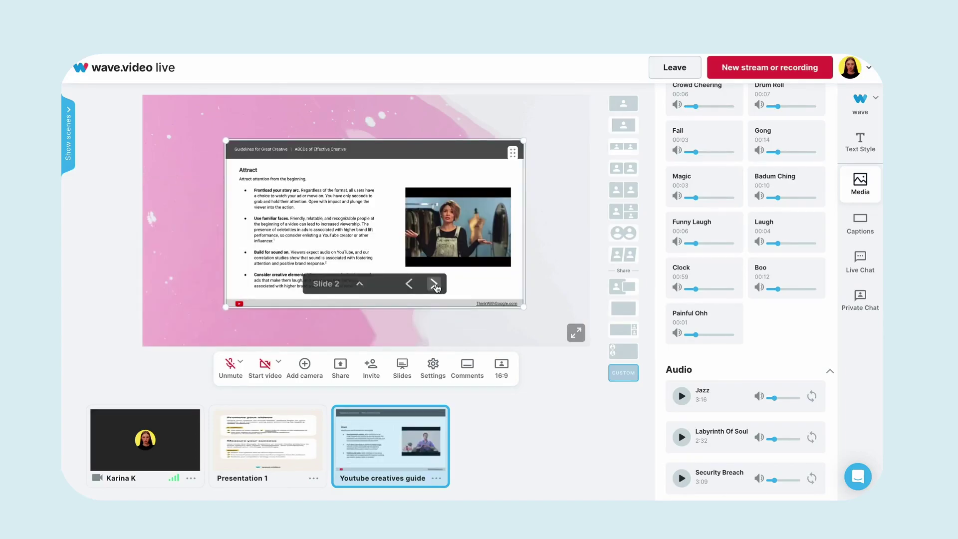
pyautogui.click(434, 285)
pyautogui.click(435, 284)
# - Play Security Breach background music, advance the slides further, and move the camera circle lower right
pyautogui.scroll(-5, 709, 408)
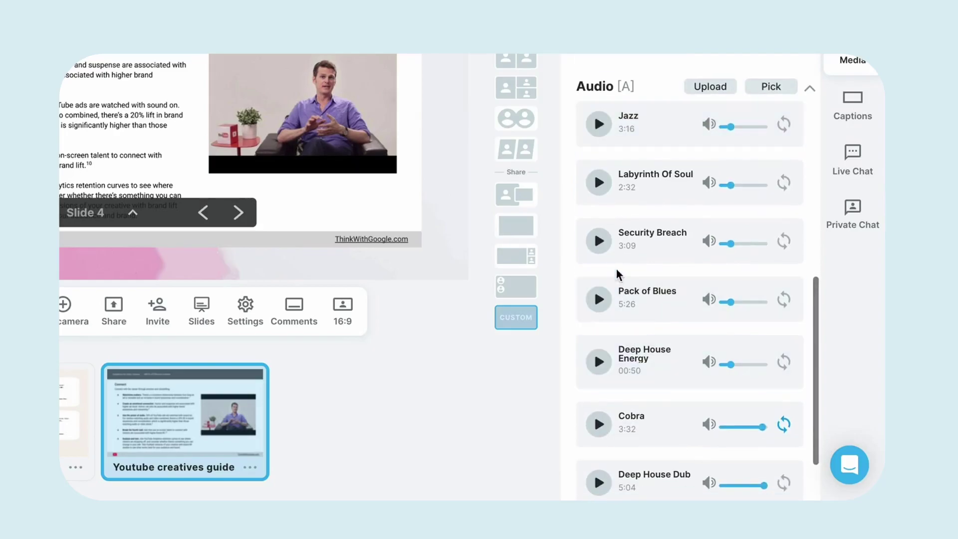
pyautogui.click(599, 241)
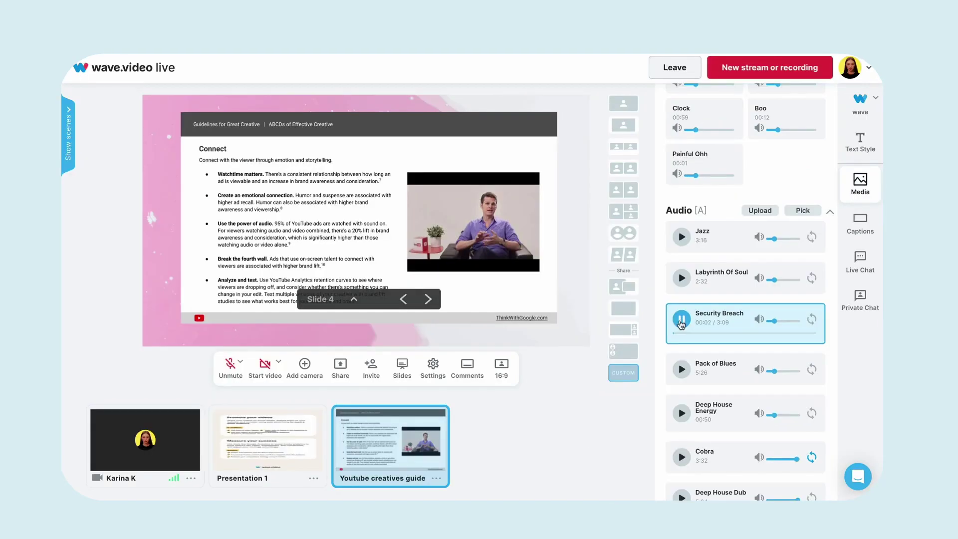
pyautogui.click(429, 299)
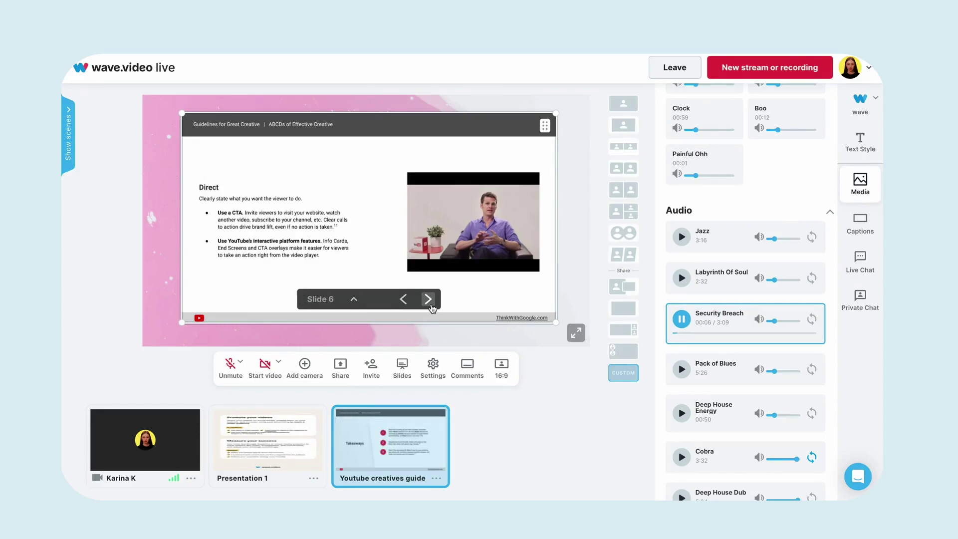
pyautogui.click(428, 299)
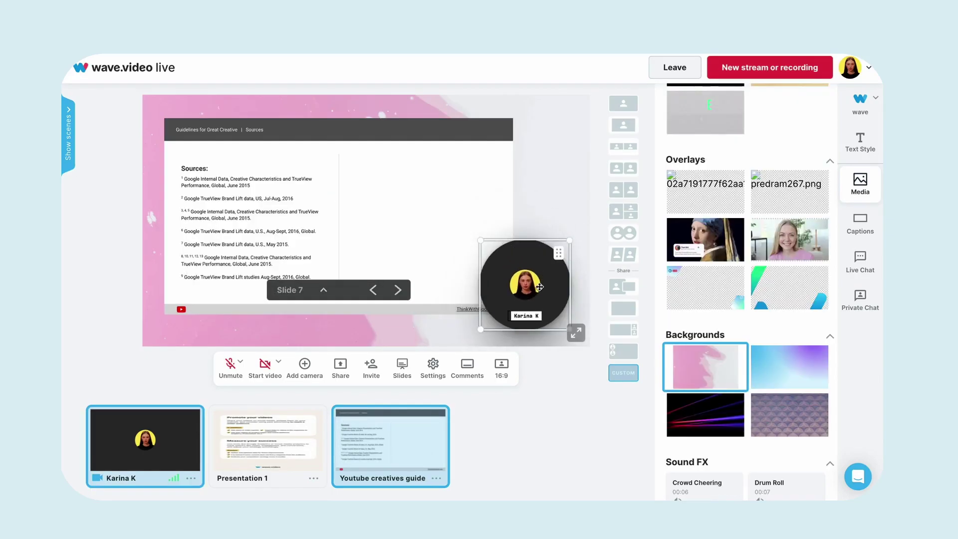
pyautogui.moveTo(539, 287); pyautogui.dragTo(547, 223)
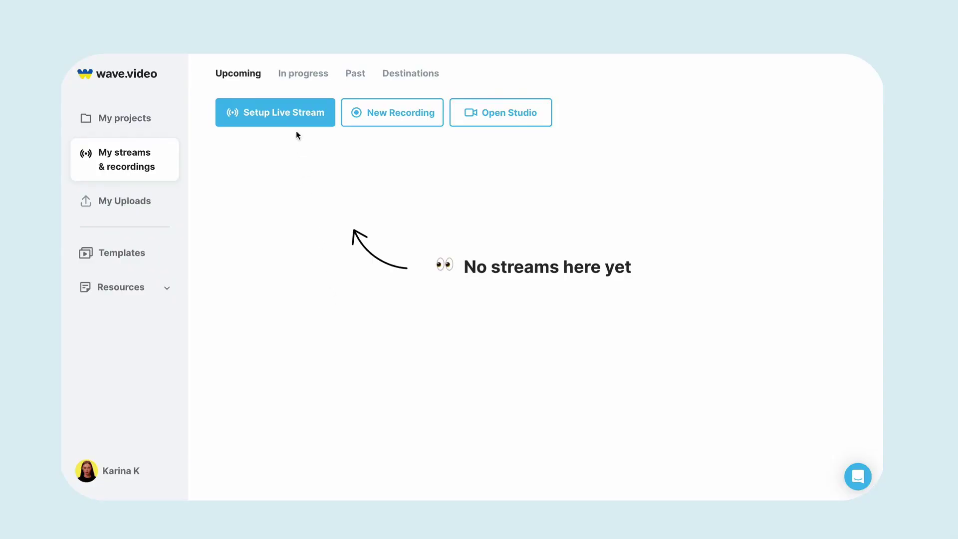
# - Start setting up a new live stream from My streams & recordings
pyautogui.click(295, 120)
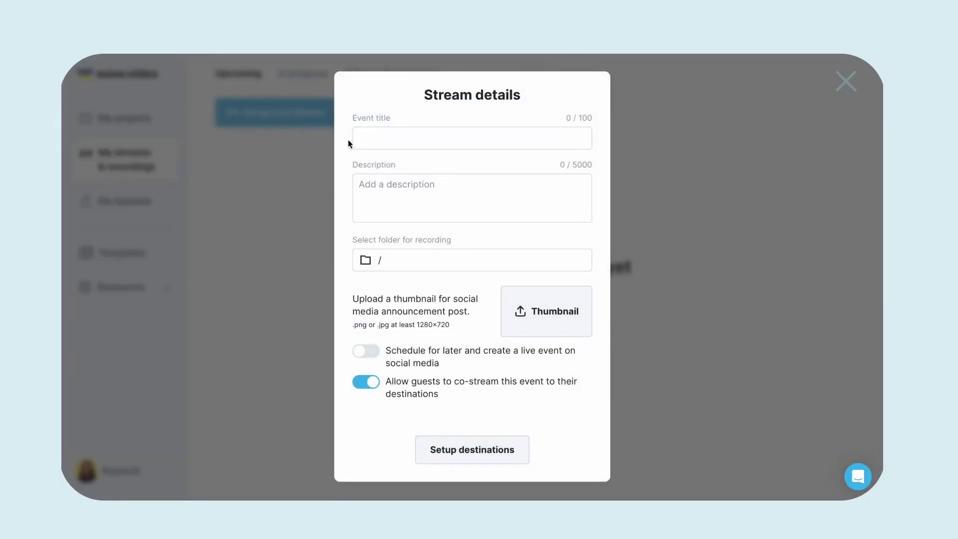
# - Enter title 'Welcome to my first webinar!' and description 'Let's talk about marketing!', and disable guest co-streaming
pyautogui.click(381, 141)
pyautogui.write('We')
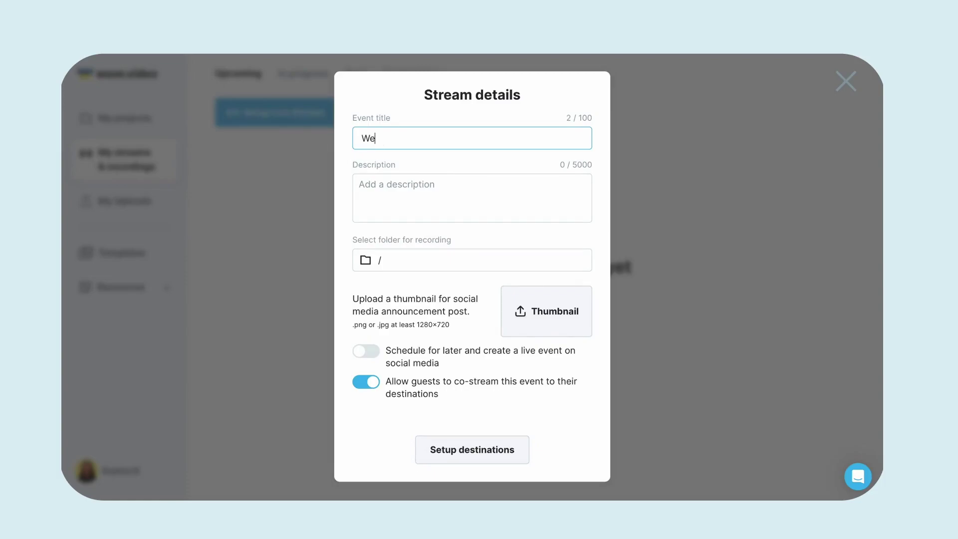
pyautogui.write('lcome to my first webinar!')
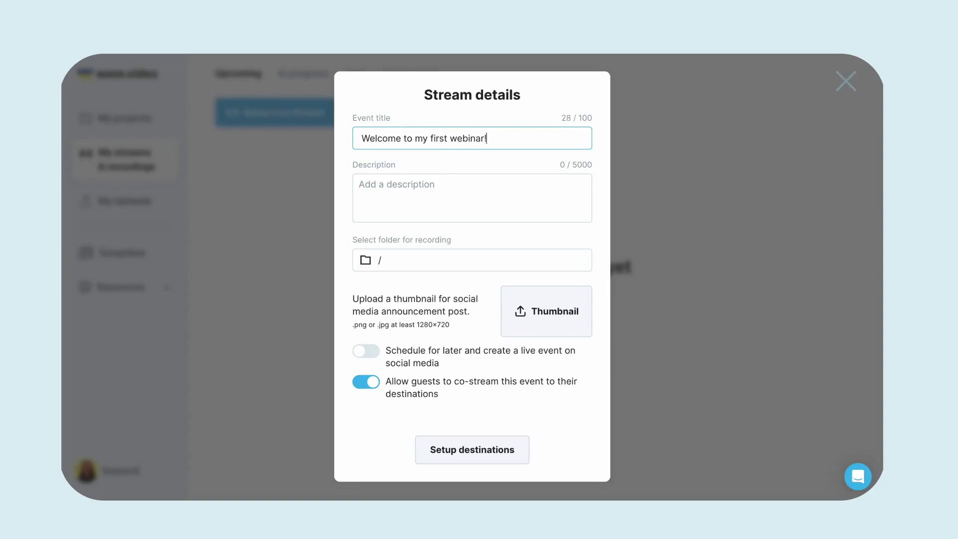
pyautogui.click(359, 184)
pyautogui.write("Let's ta")
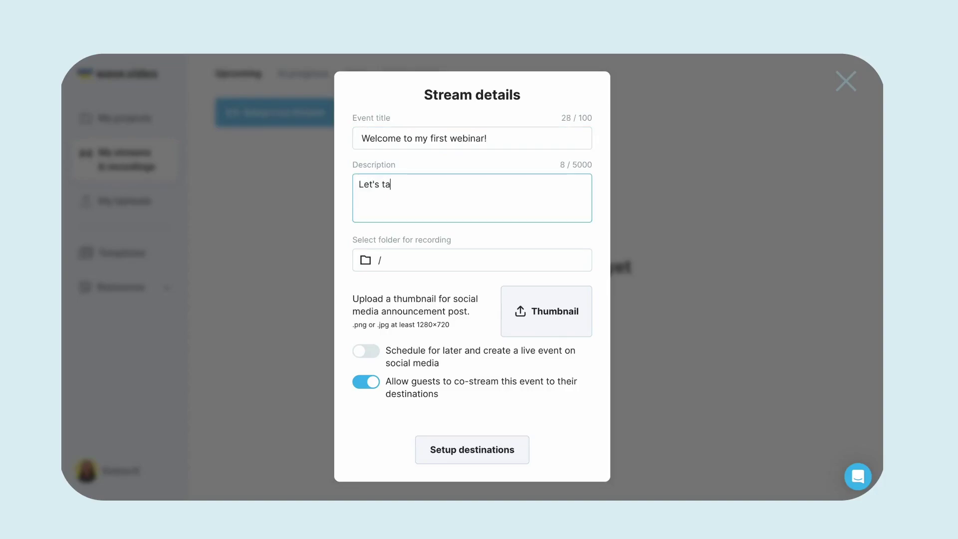
pyautogui.write('lk about marketing!')
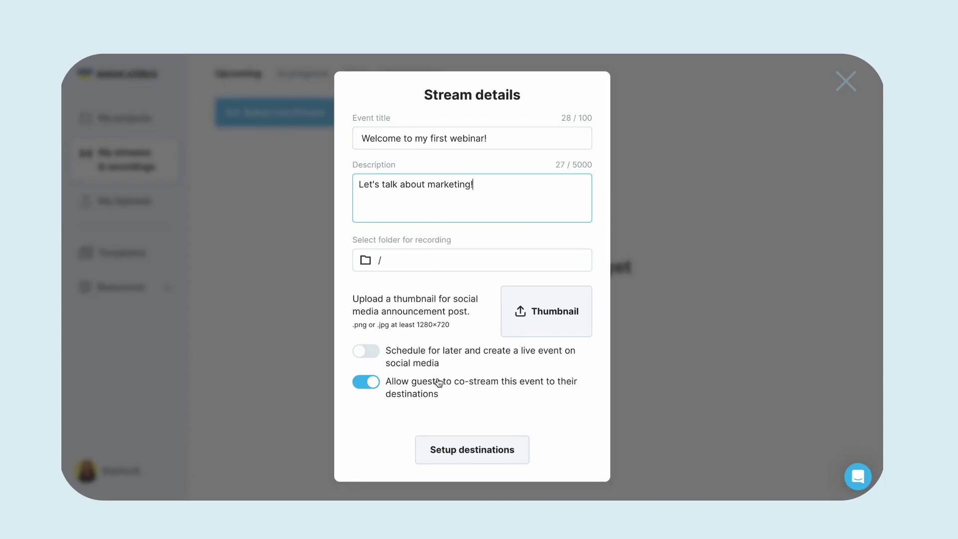
pyautogui.click(375, 383)
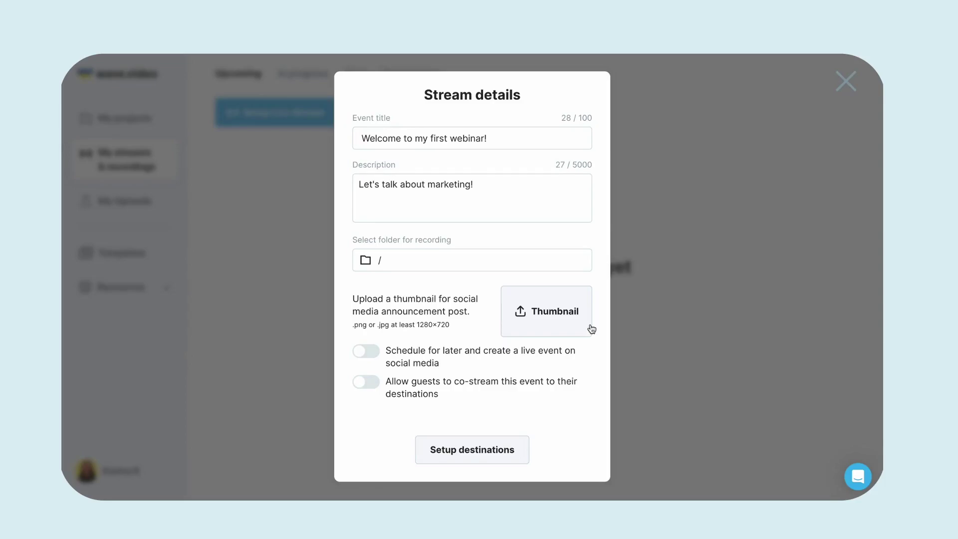
# - Keep only the Webinar destination enabled, create the live stream, and dismiss the confirmation
pyautogui.click(503, 452)
pyautogui.click(579, 258)
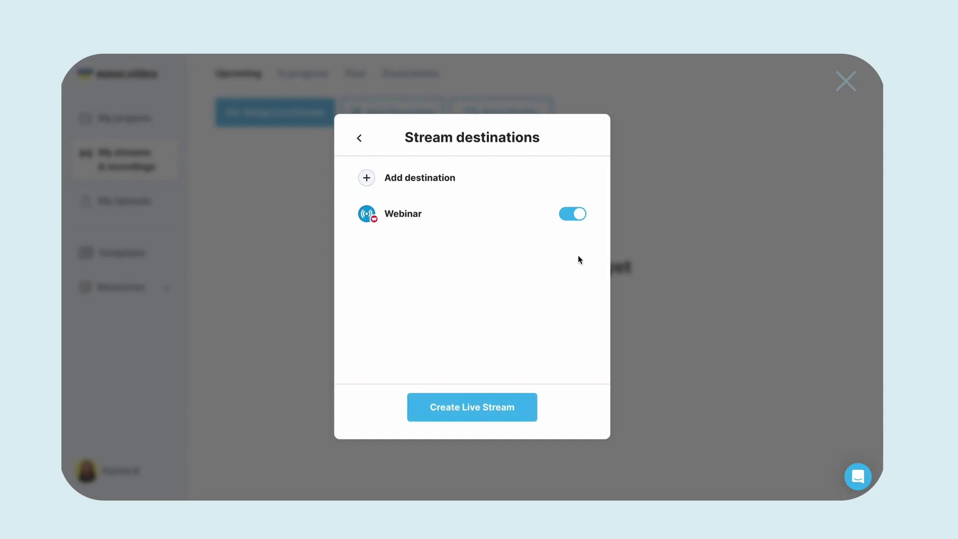
pyautogui.click(441, 184)
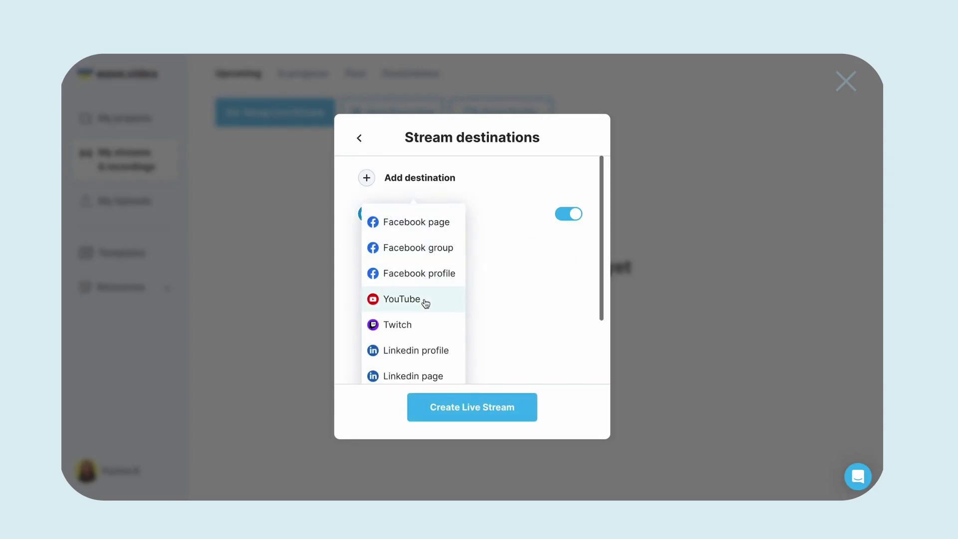
pyautogui.scroll(-3, 425, 321)
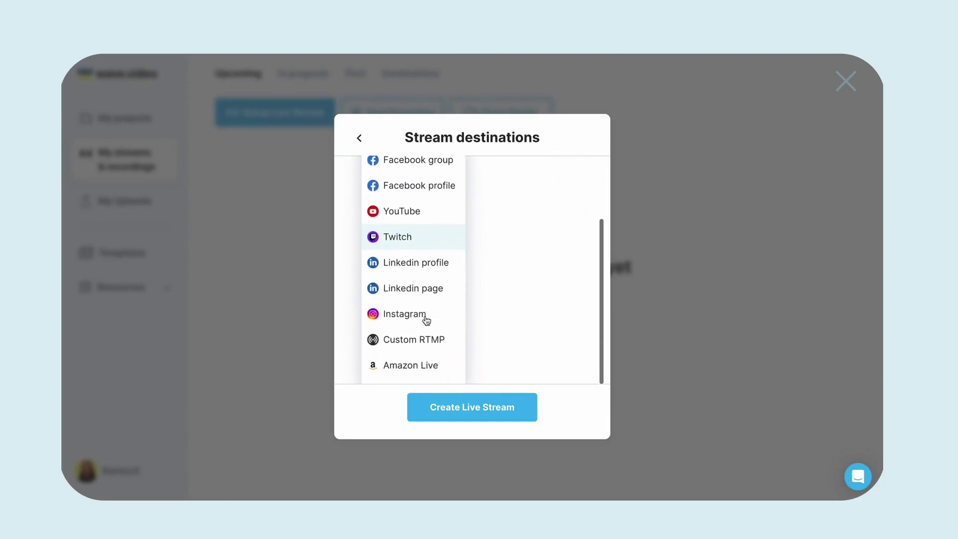
pyautogui.click(497, 380)
pyautogui.click(490, 409)
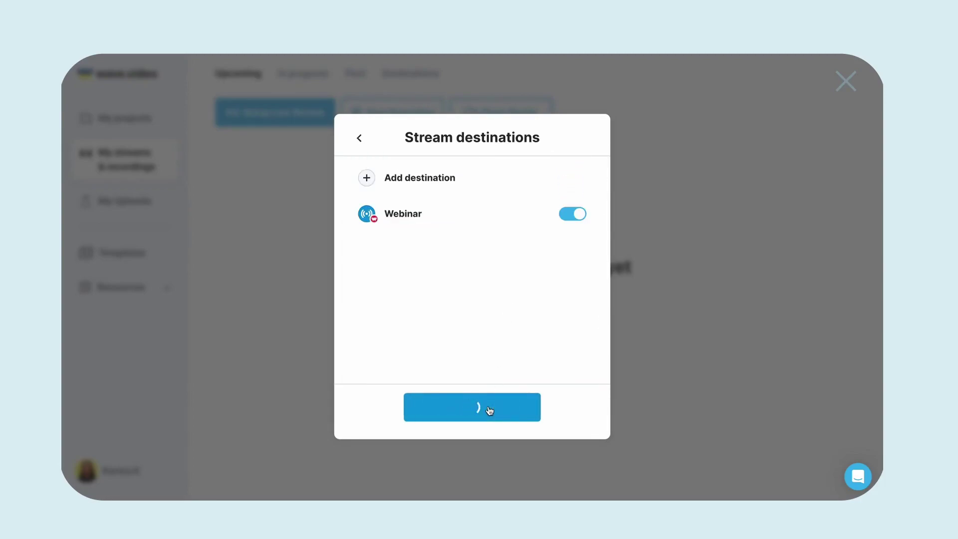
pyautogui.click(564, 313)
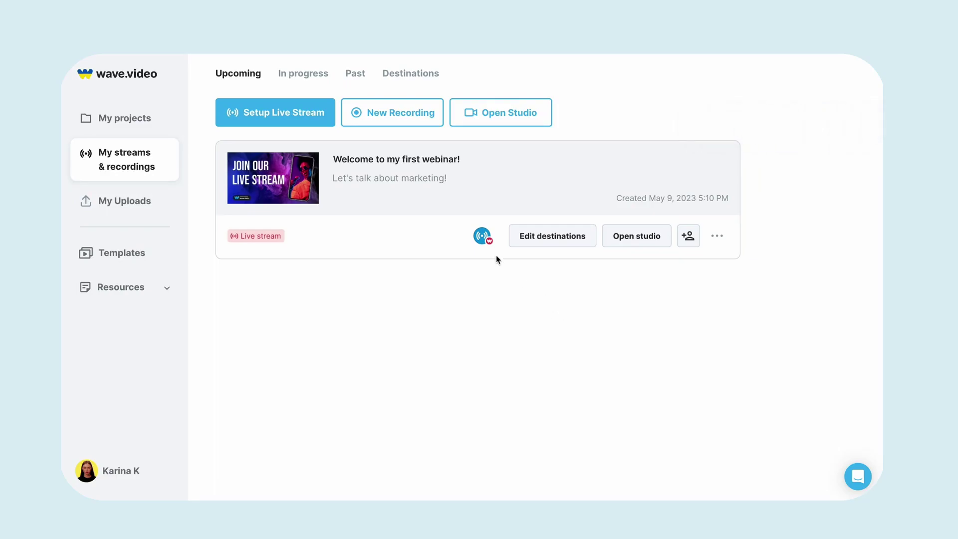
# - Open Customize Webinar from the webinar options on the new stream's card
pyautogui.click(482, 239)
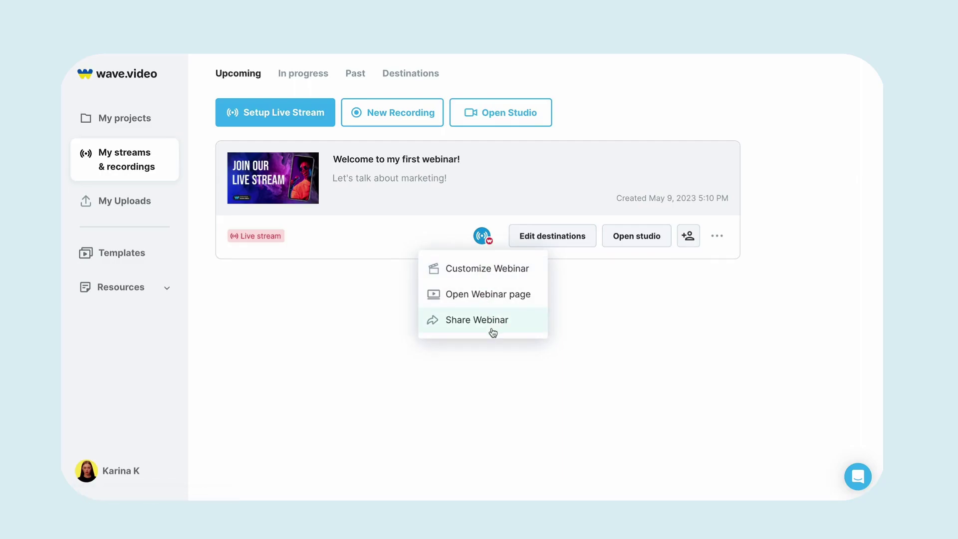
pyautogui.click(520, 275)
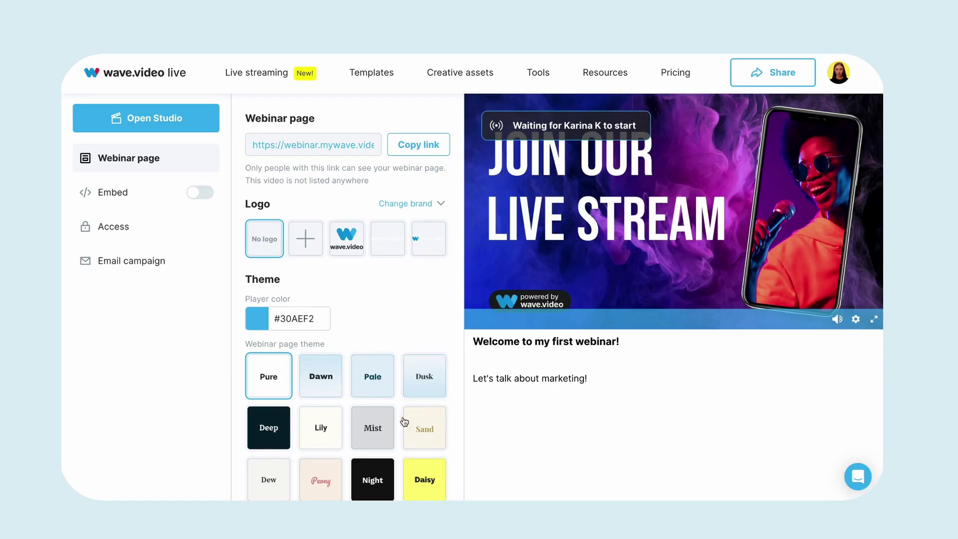
# - Preview Peony and Dew, then apply the Pale theme with purple player colour #C08CFF
pyautogui.scroll(-1, 379, 432)
pyautogui.click(321, 451)
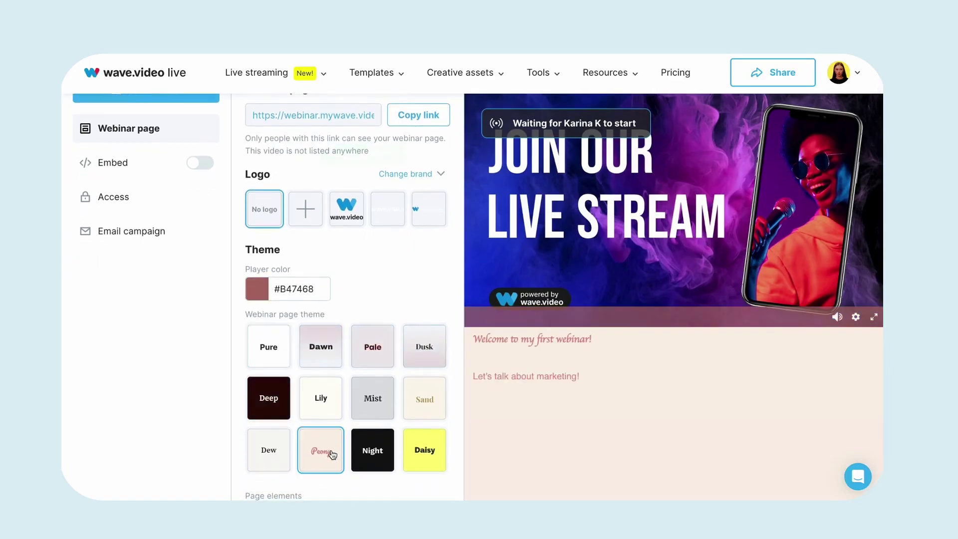
pyautogui.click(270, 452)
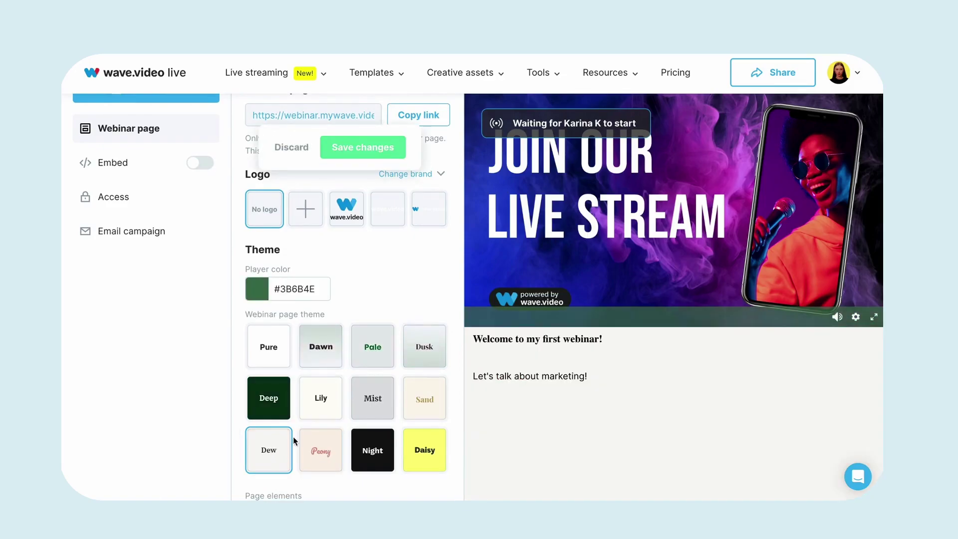
pyautogui.click(373, 360)
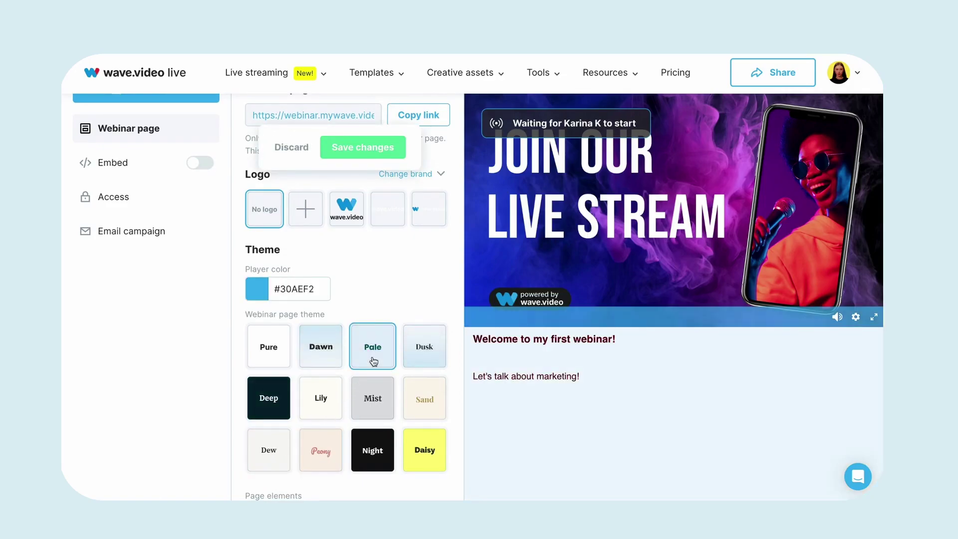
pyautogui.click(262, 291)
pyautogui.moveTo(223, 320); pyautogui.dragTo(157, 289)
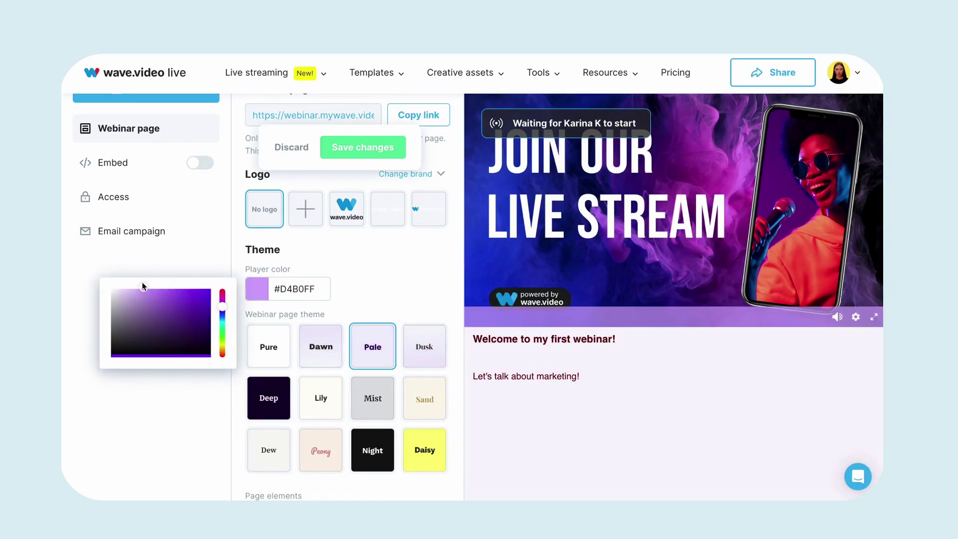
pyautogui.click(346, 291)
# - Toggle on-demand chat on and back off, keeping live chat and on-demand viewing enabled
pyautogui.scroll(2, 354, 289)
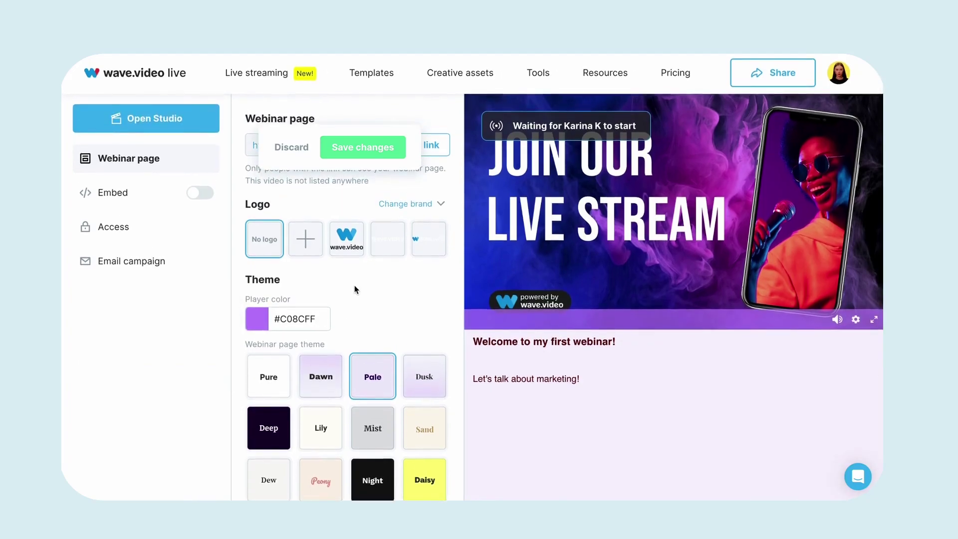
pyautogui.moveTo(421, 253)
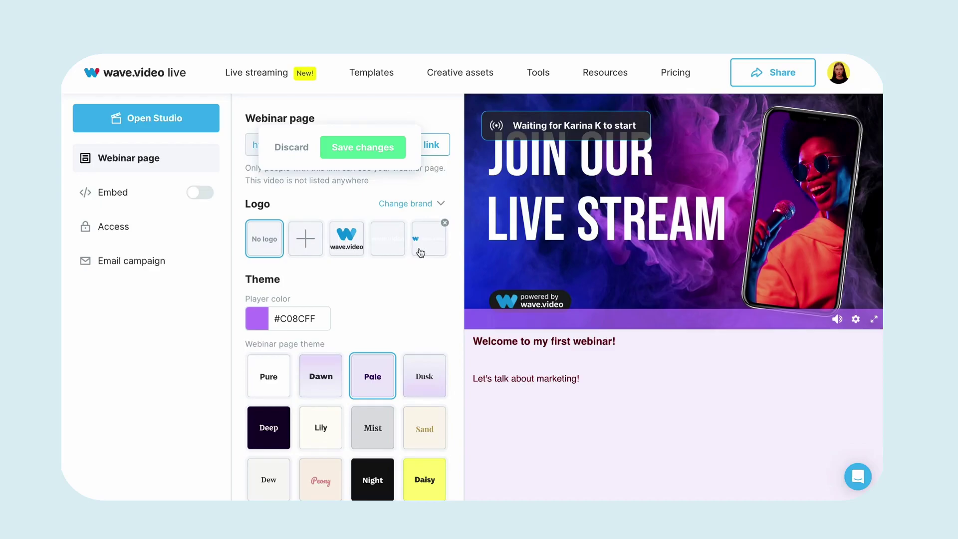
pyautogui.scroll(-3, 420, 252)
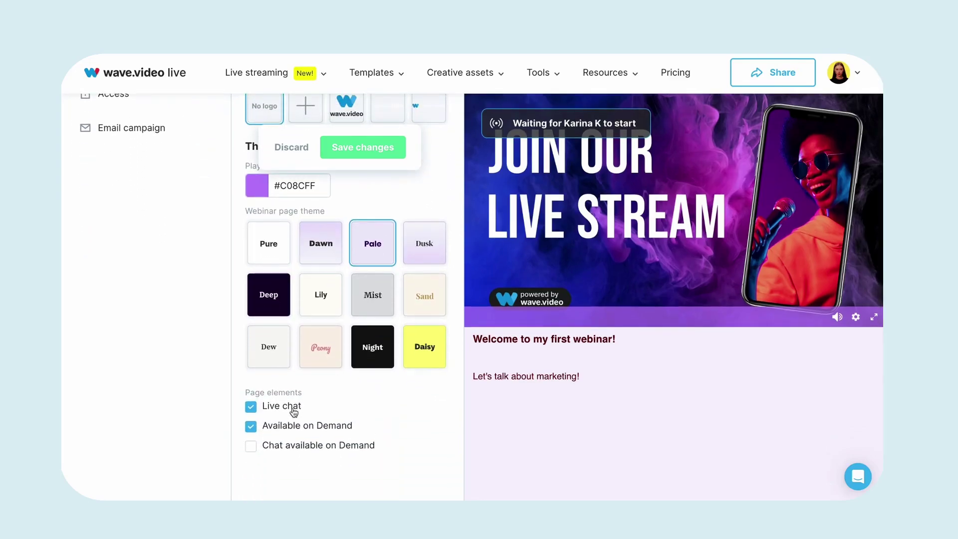
pyautogui.click(268, 450)
pyautogui.click(268, 451)
pyautogui.scroll(5, 272, 439)
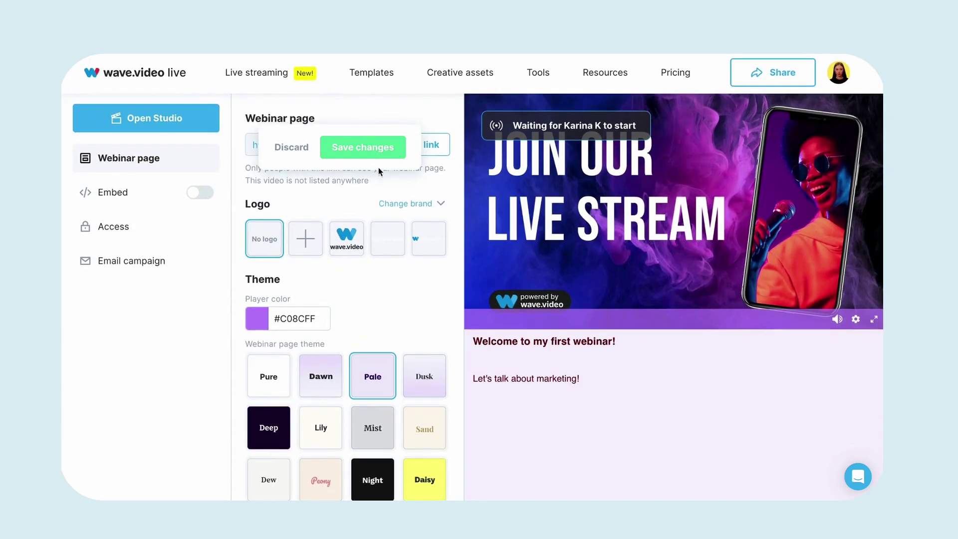
# - Save the Pale page, then turn on 'Require name and email' under Access and save
pyautogui.click(372, 149)
pyautogui.click(198, 233)
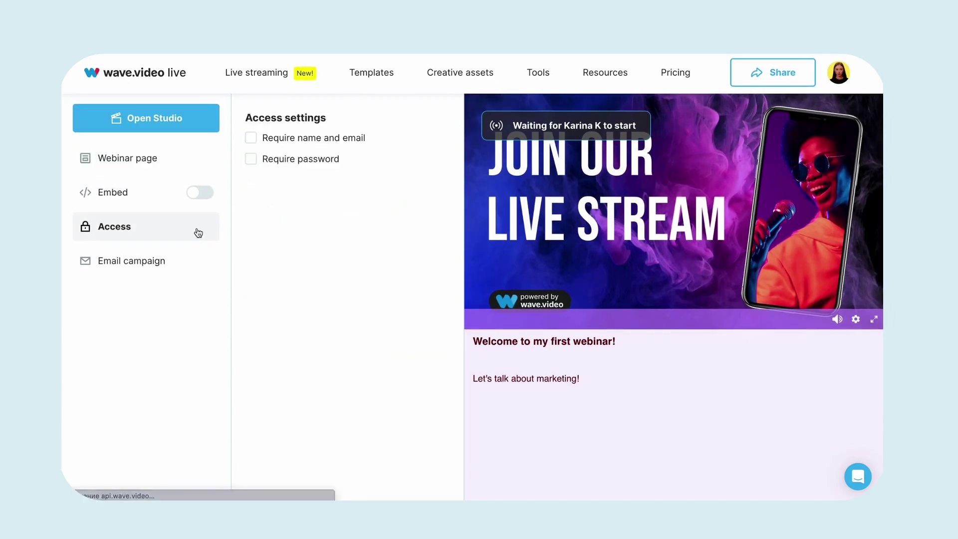
pyautogui.click(280, 140)
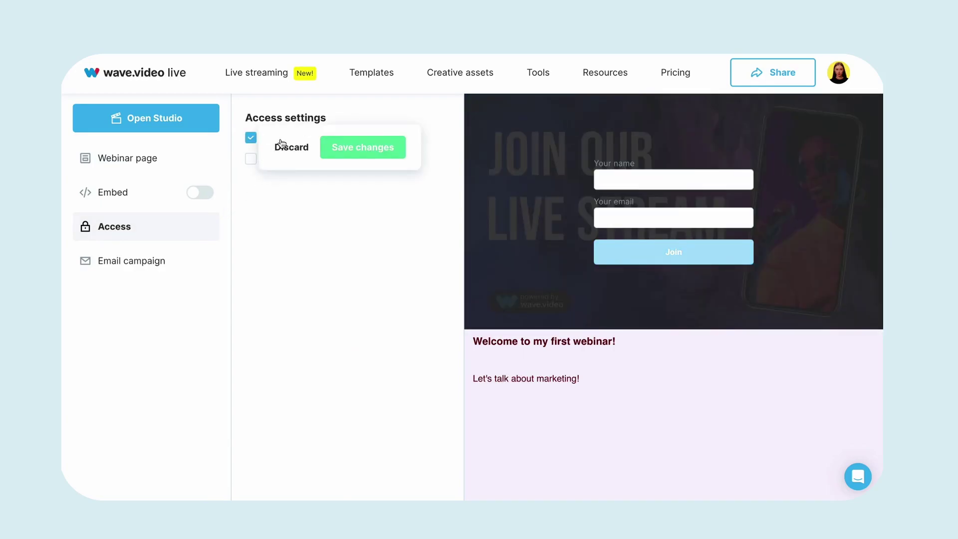
pyautogui.click(342, 152)
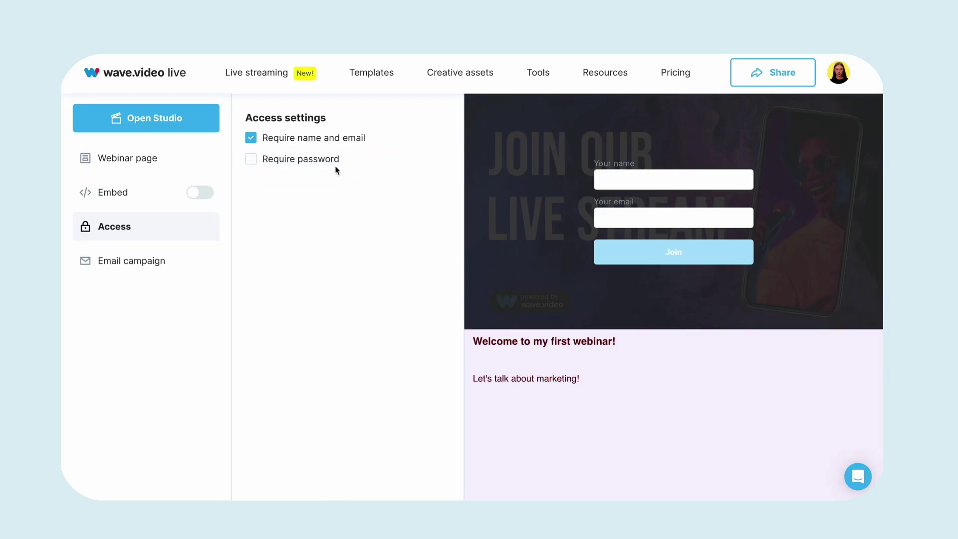
pyautogui.click(326, 163)
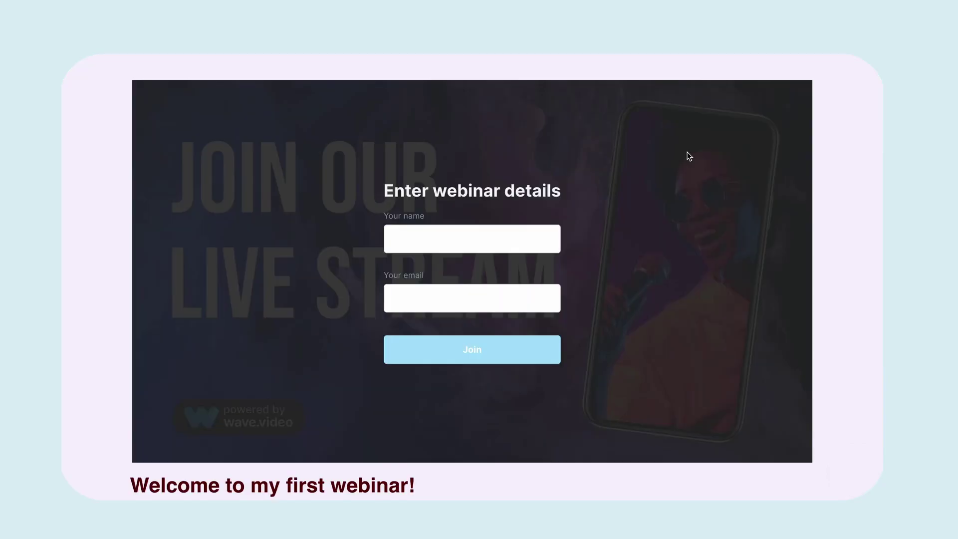
# - Scroll the webinar page to check the name/email join form and 'Welcome to my first webinar!'
pyautogui.scroll(-2, 689, 156)
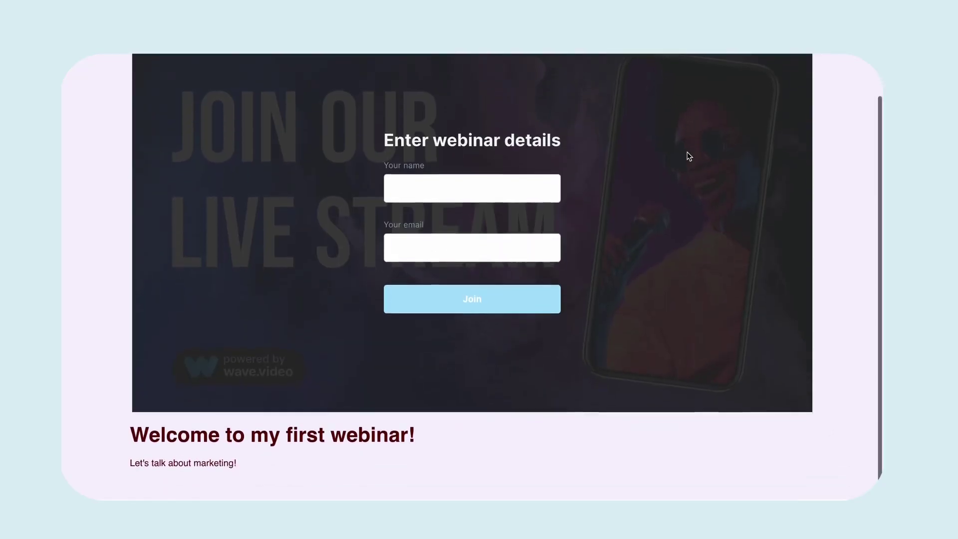
pyautogui.scroll(2, 690, 156)
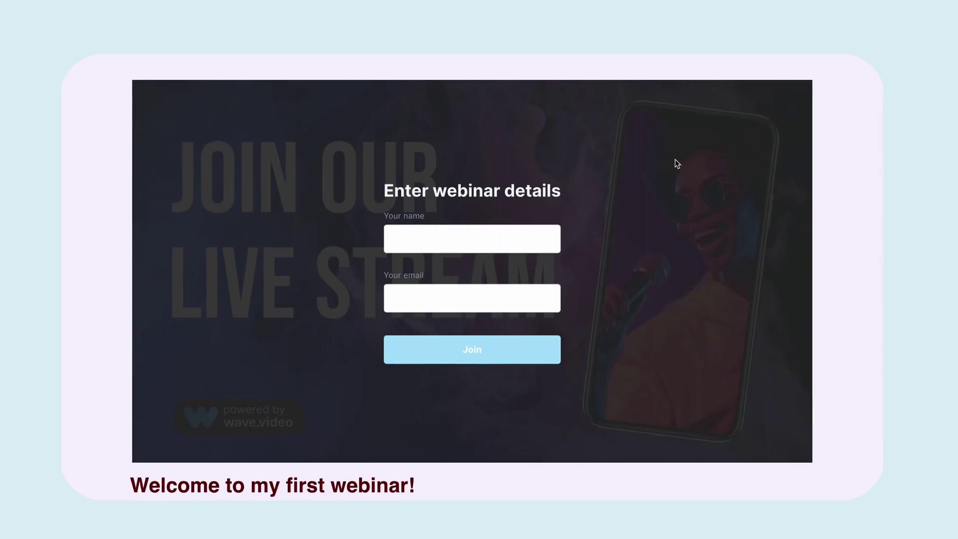